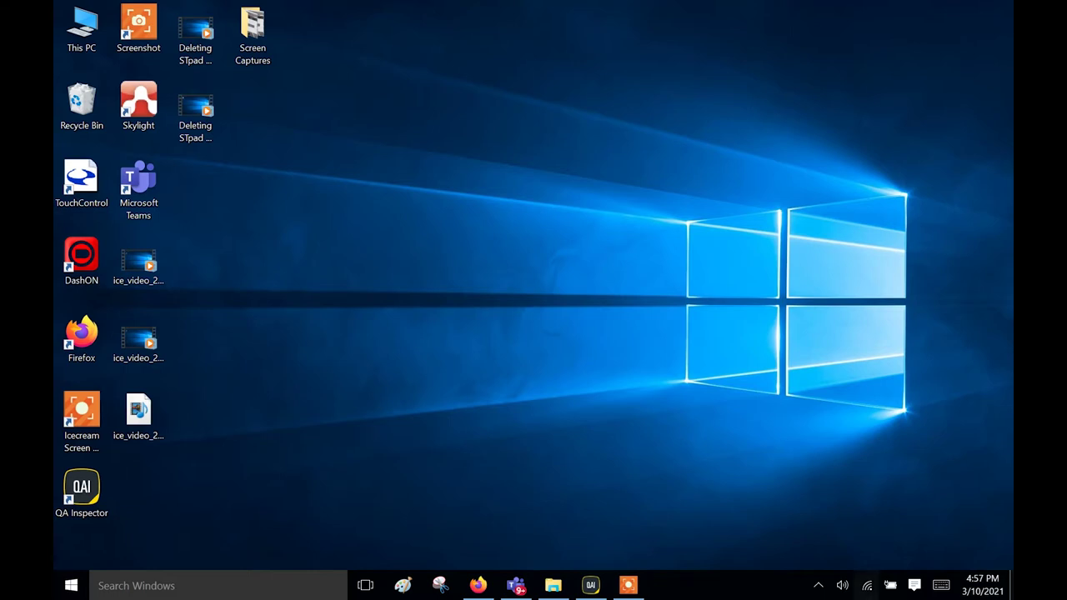
Connect the computer to the GL-AR750-50e Wi-Fi network
left_click(867, 585)
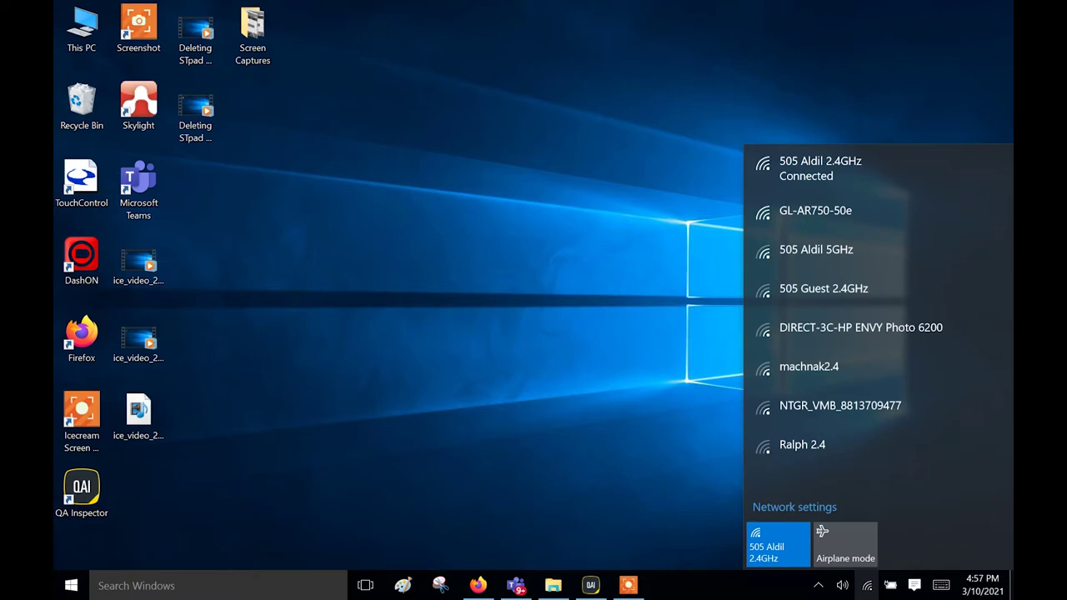
left_click(833, 211)
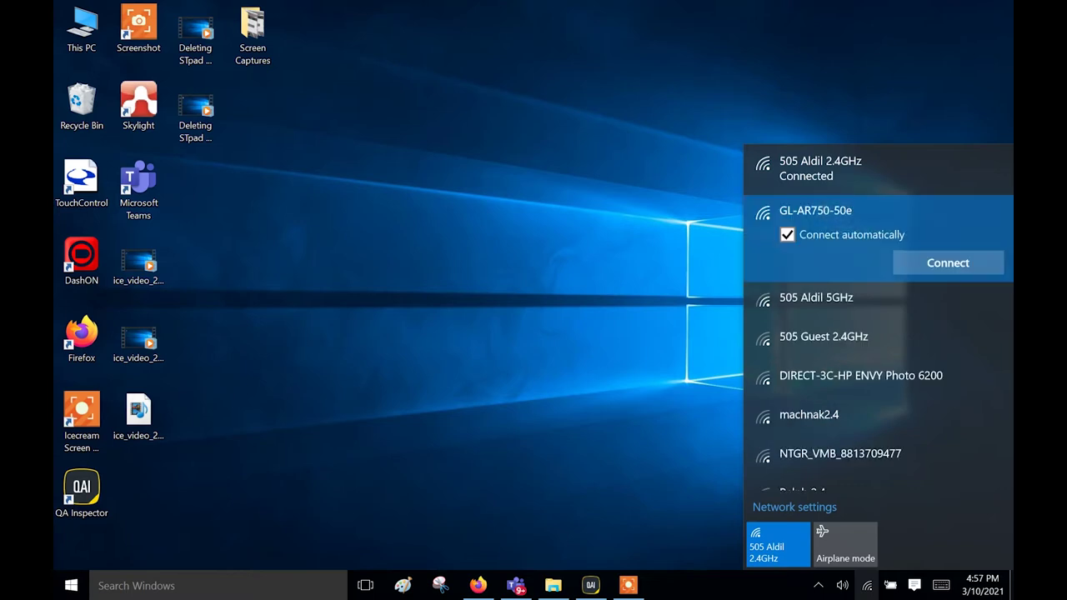
left_click(948, 263)
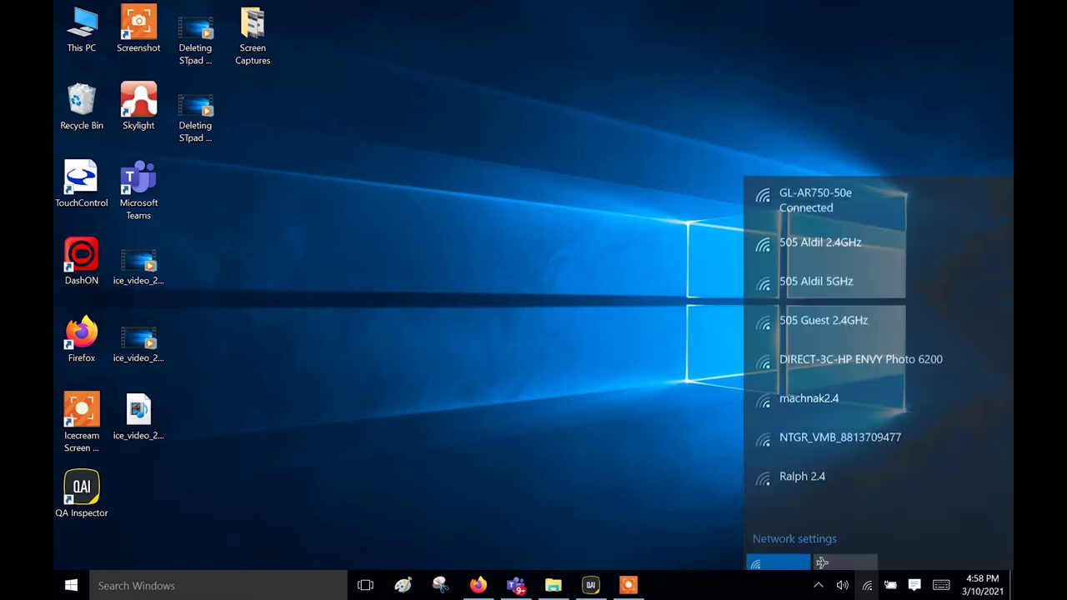
Open Command Prompt and run ipconfig to examine the Wi-Fi adapter's IPv4 address, subnet mask and default gateway
key("super+s")
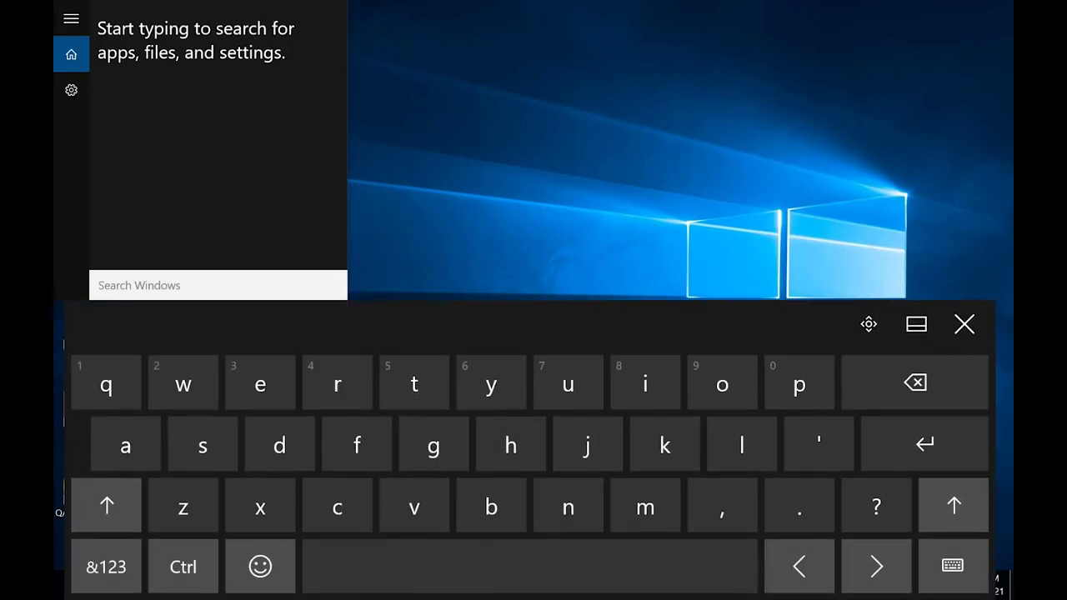
type("cmd")
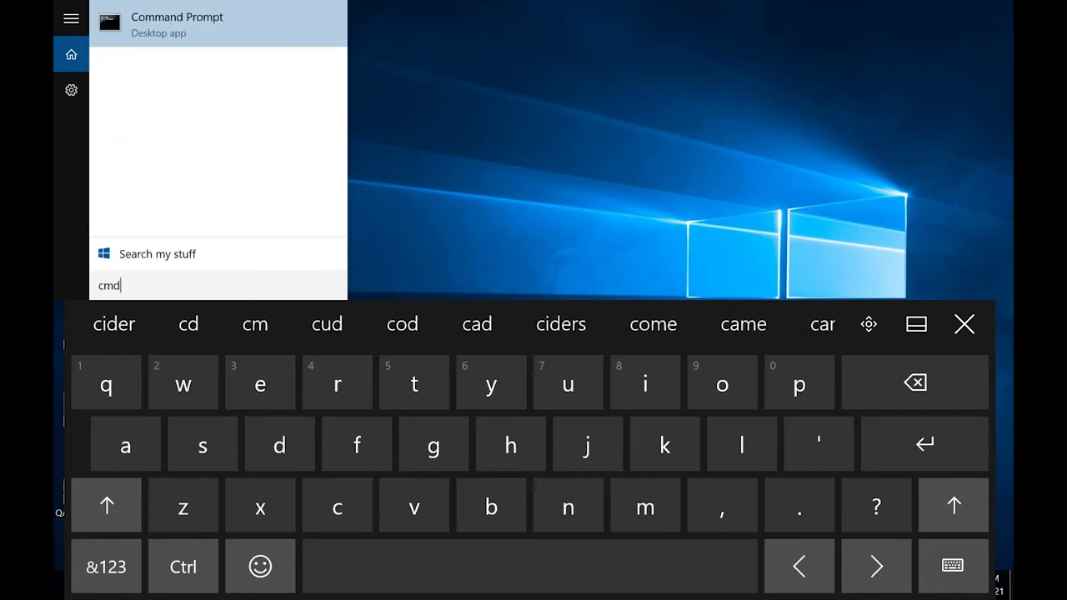
key("Return")
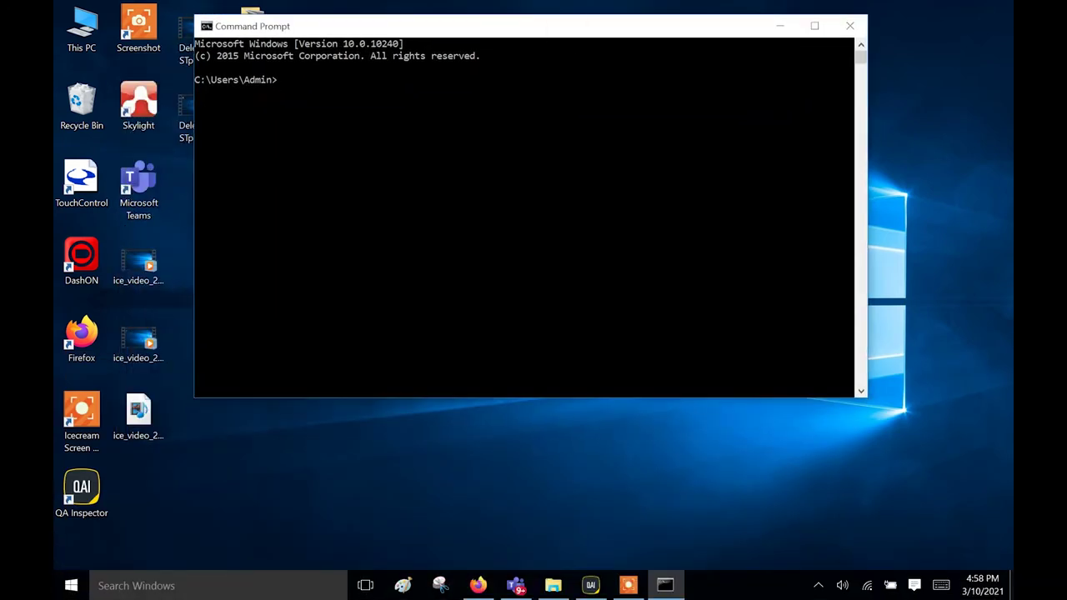
type("ip")
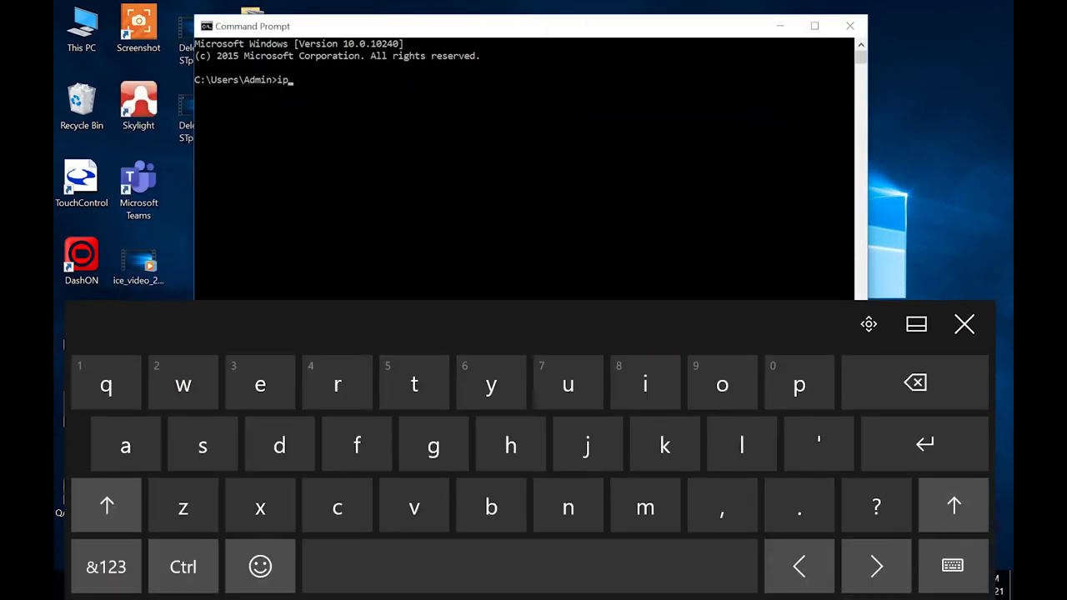
type("config")
key("Return")
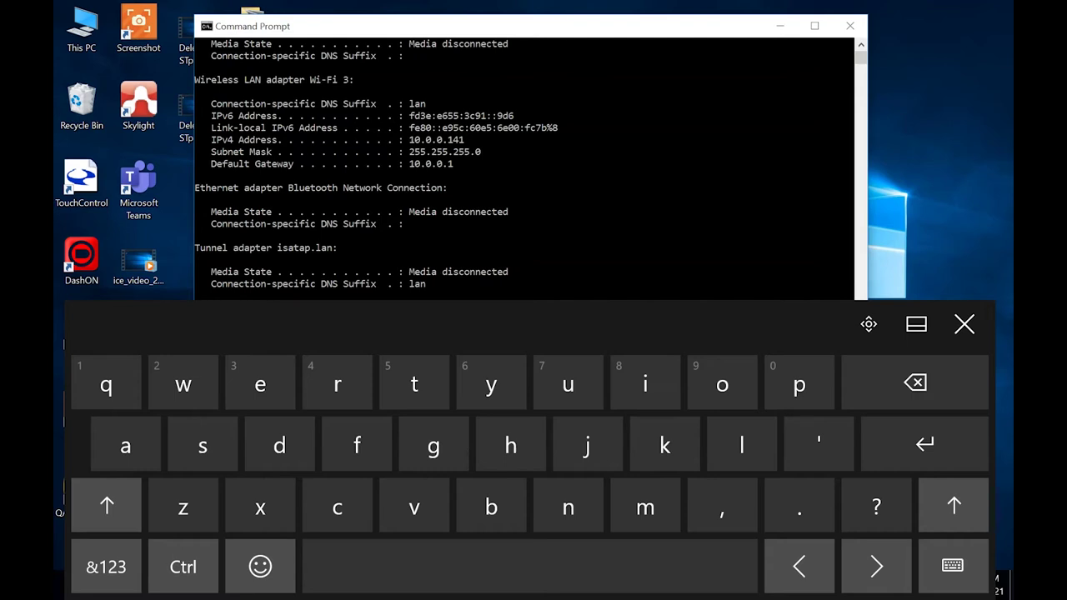
left_click(964, 324)
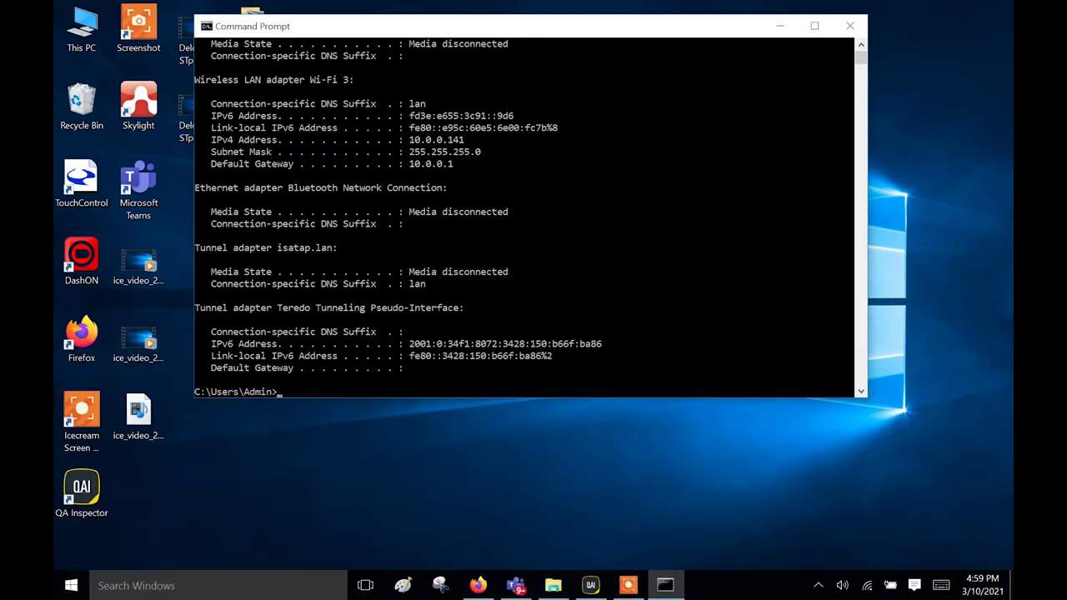
Open the Internet Protocol Version 4 (TCP/IPv4) properties of the Wi-Fi 3 adapter from the network adapter settings
right_click(867, 585)
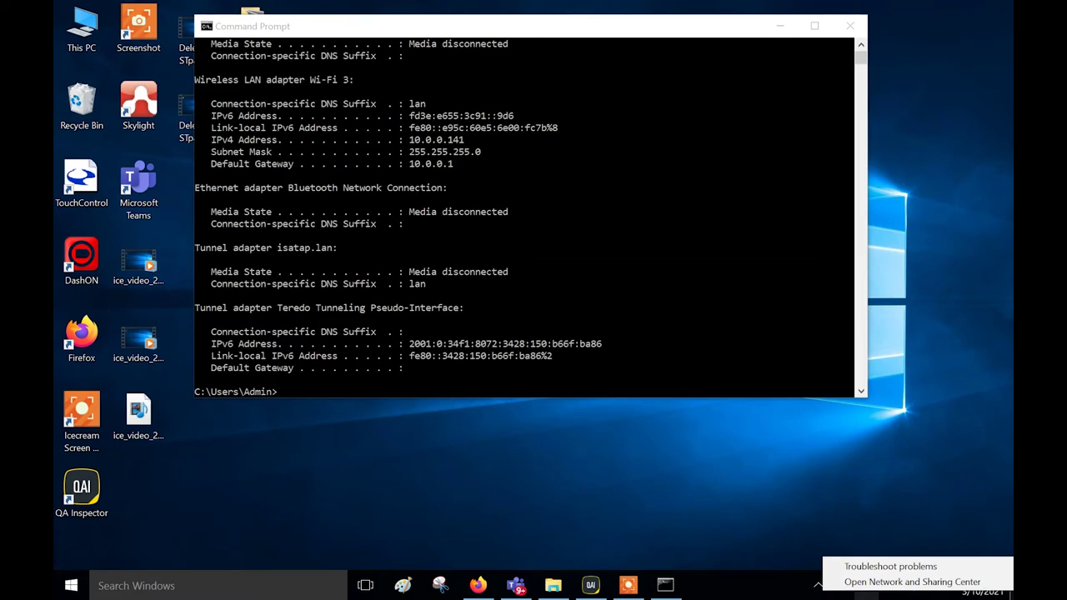
left_click(912, 581)
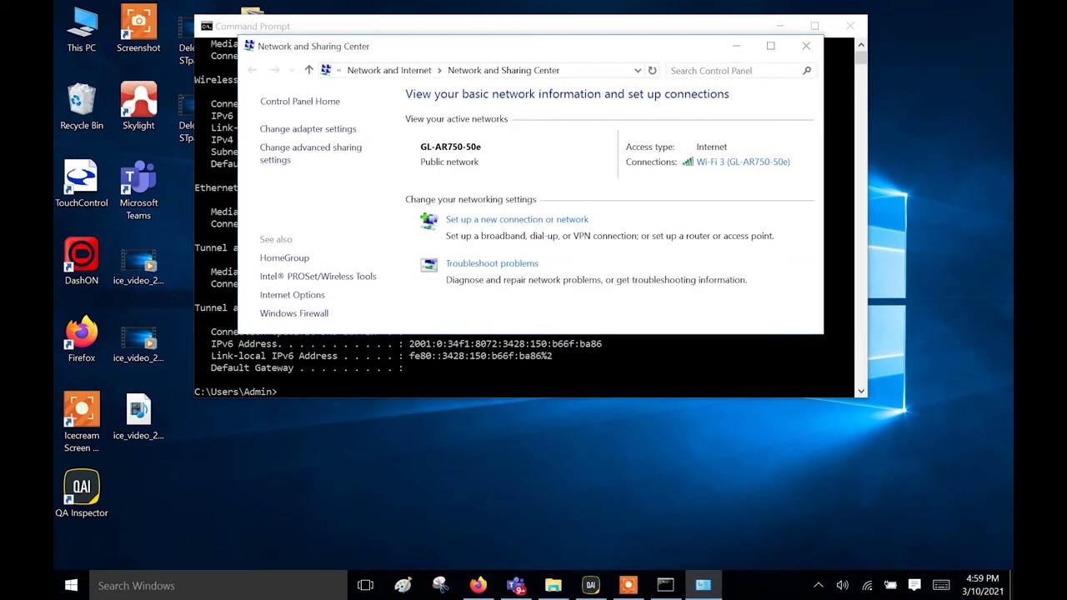
left_click(308, 129)
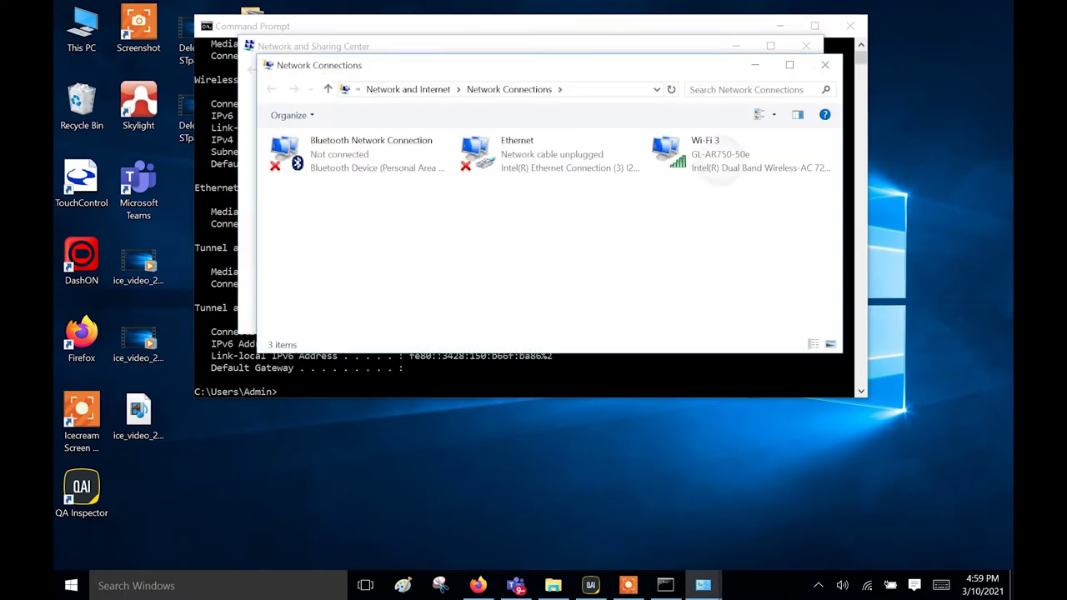
right_click(718, 165)
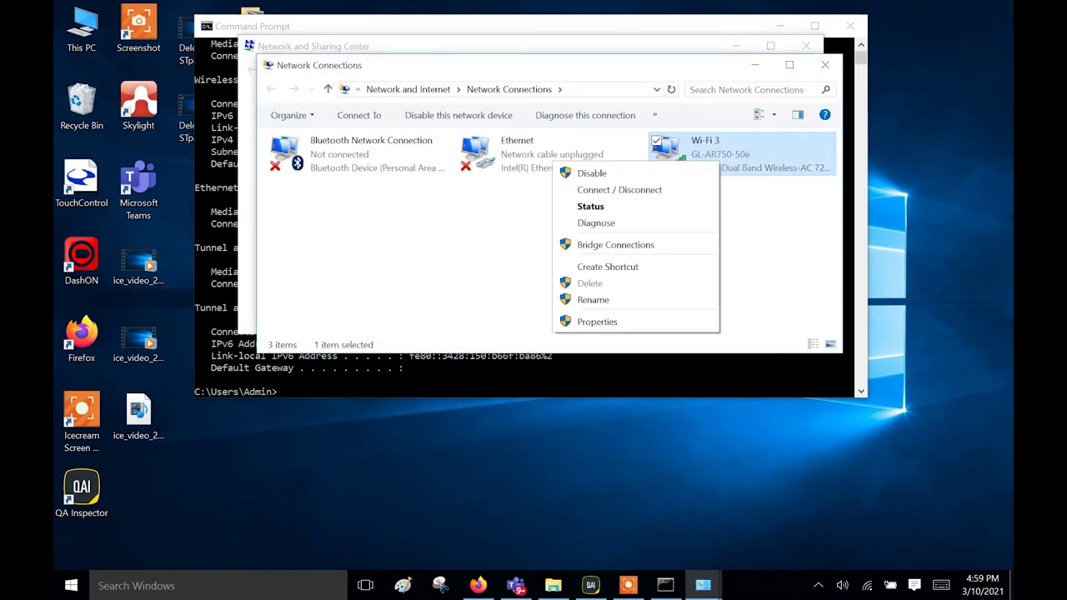
left_click(597, 322)
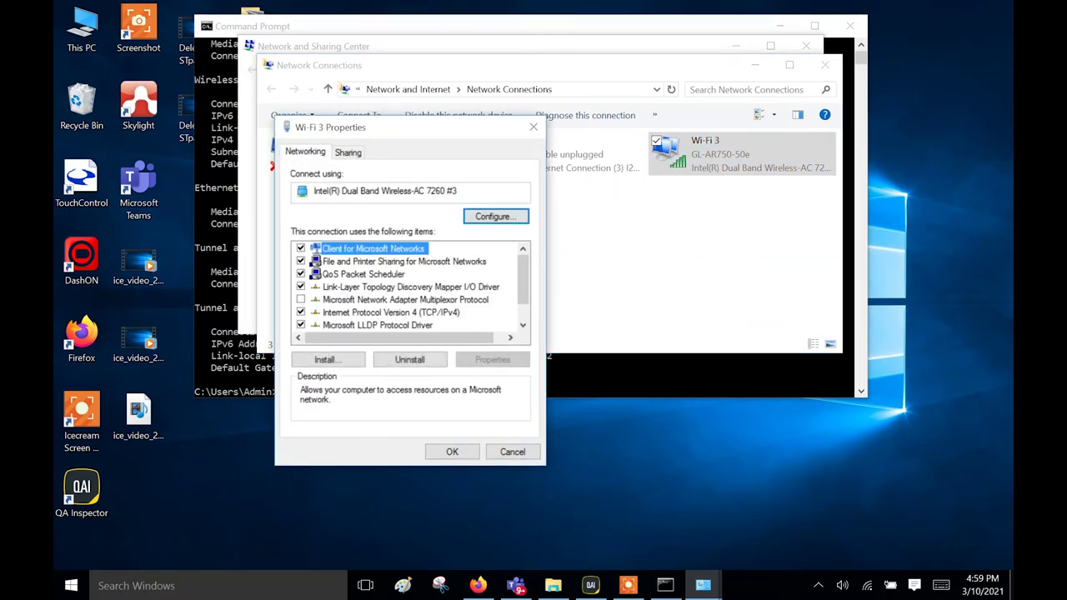
left_click(391, 312)
left_click(492, 359)
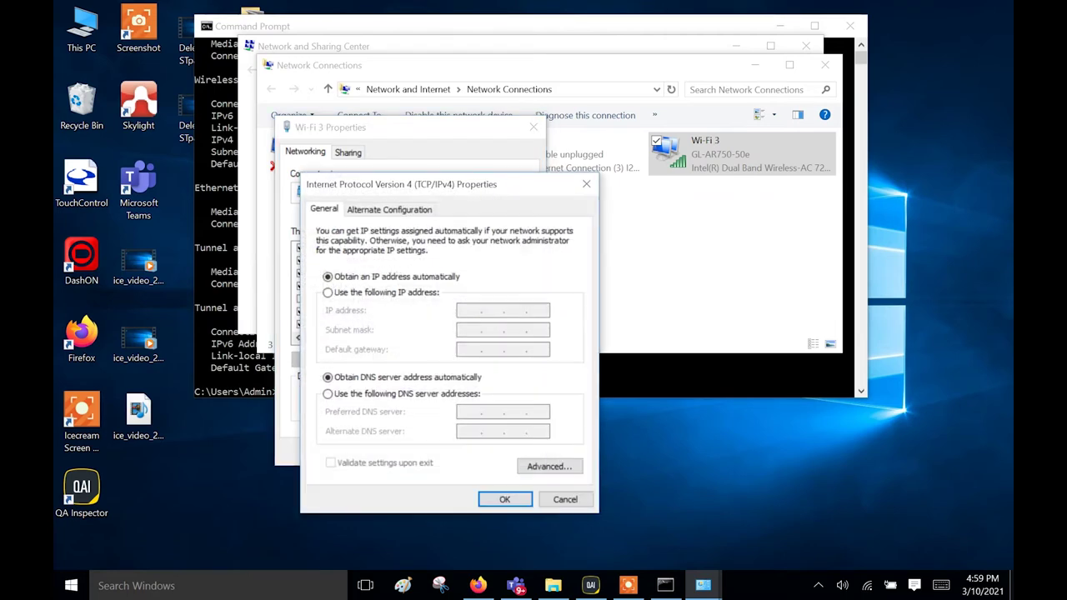
left_click_drag(400, 184, 466, 29)
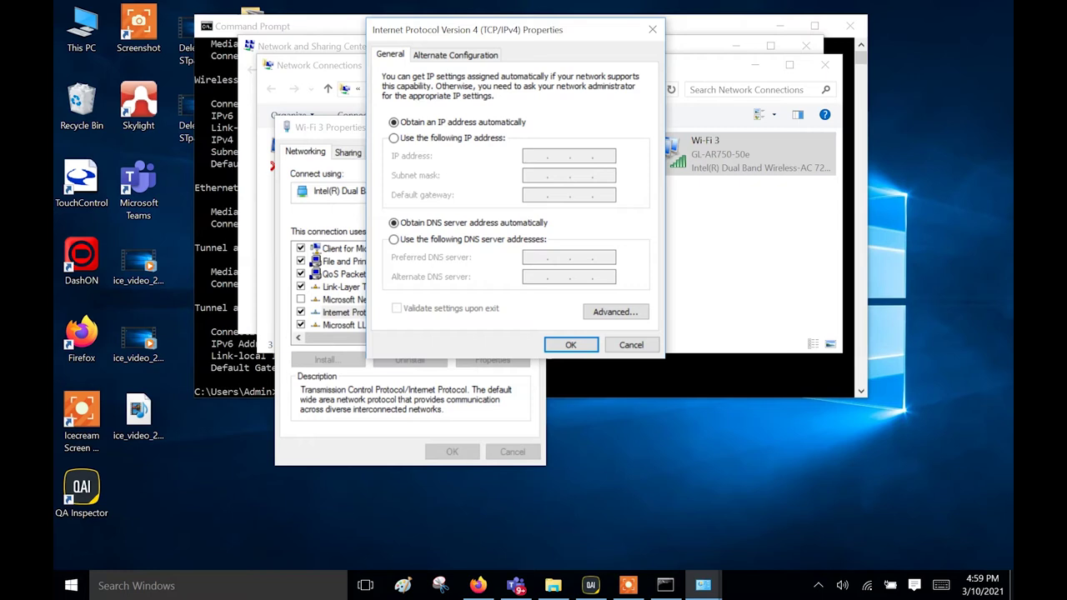
Switch the adapter to a manually specified IP address and set it to 10.0.0.141
key("alt+s")
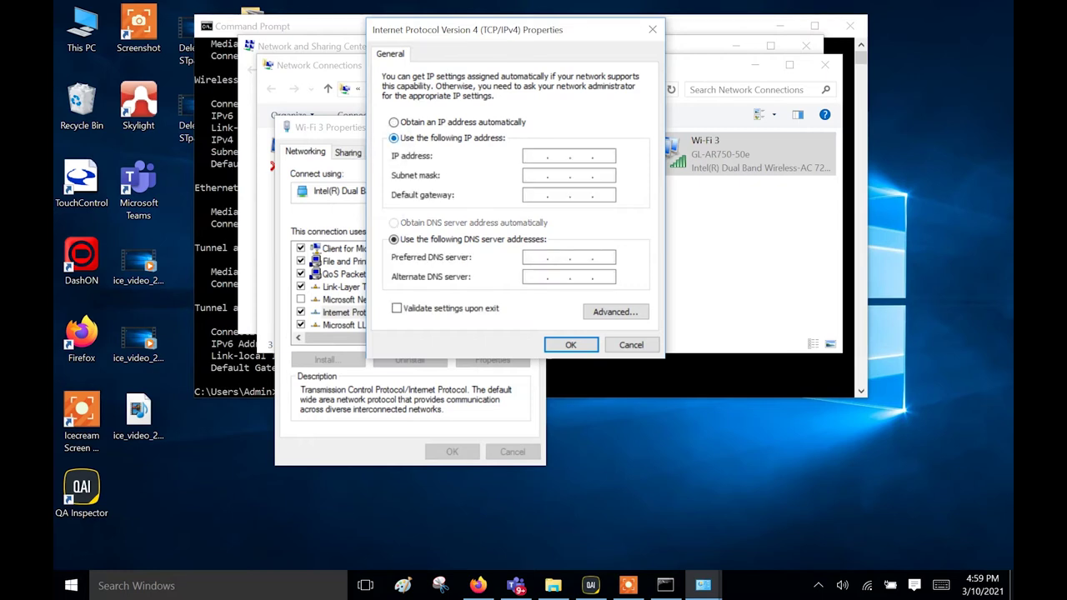
left_click(941, 585)
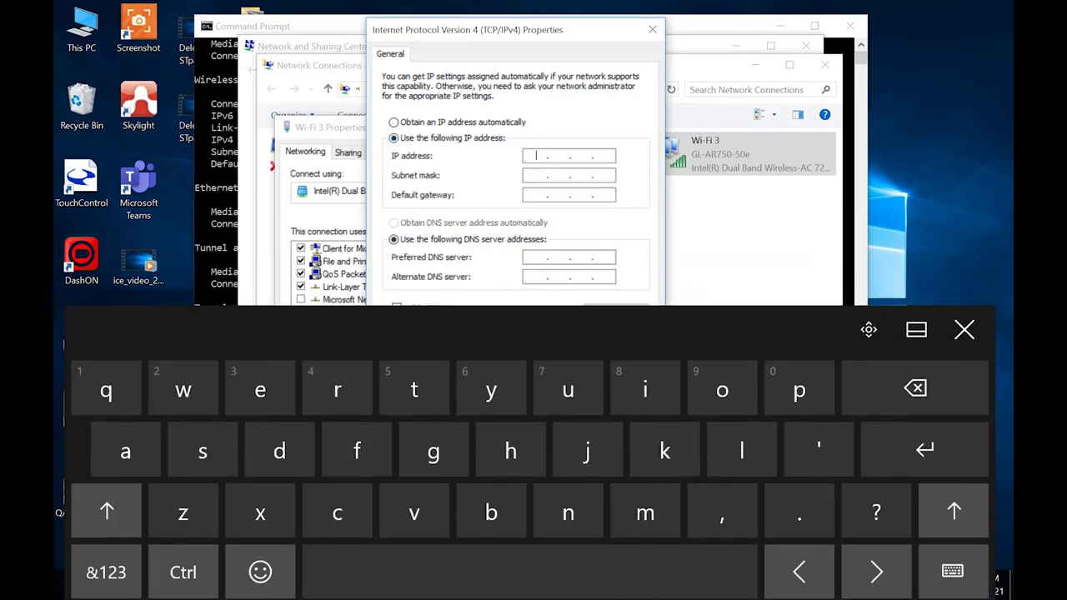
left_click(106, 566)
type("10.0.")
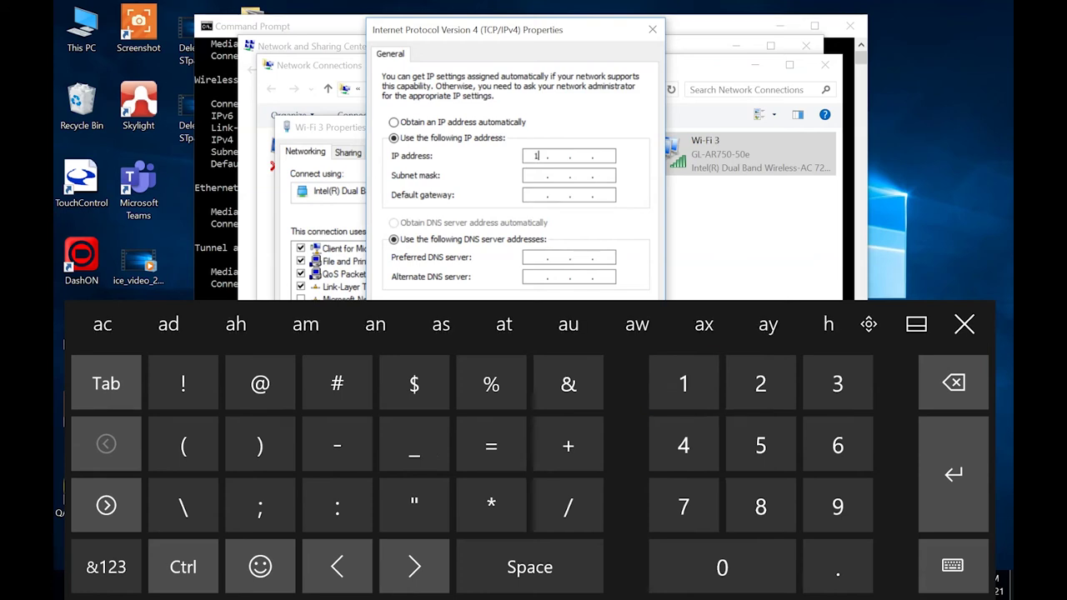
type("0.141")
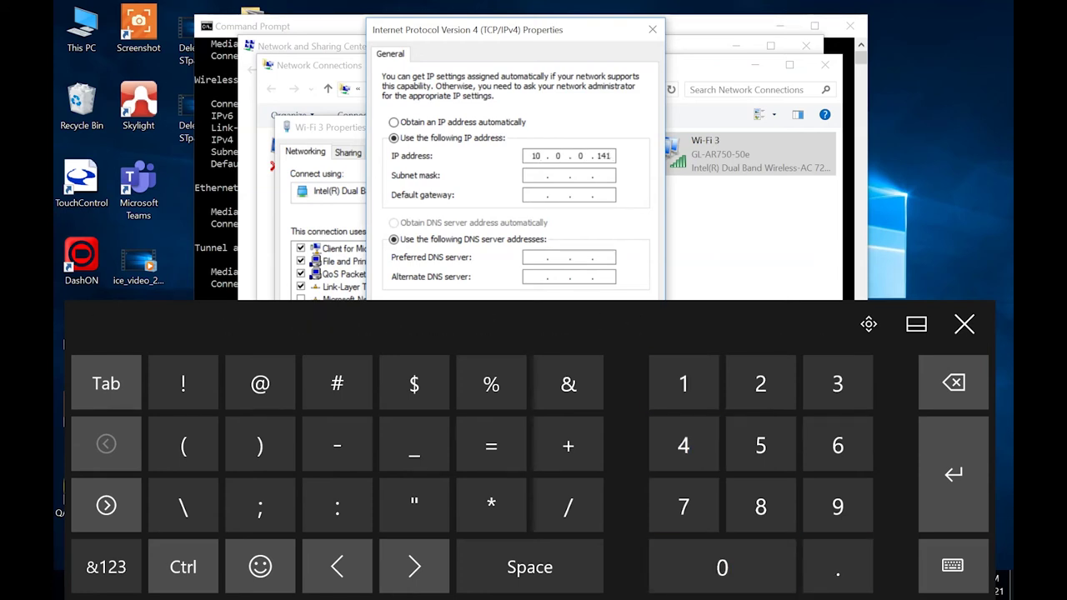
Set the subnet mask of the static IPv4 configuration to 255.255.255.0
key("Tab")
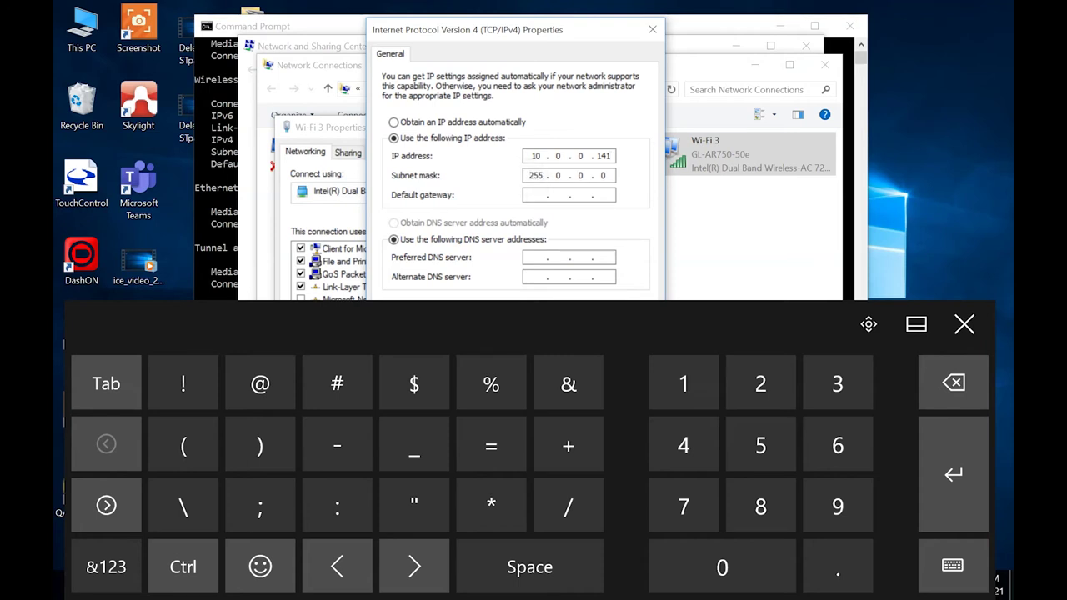
key("BackSpace")
key("BackSpace")
key("BackSpace")
key("BackSpace")
key("BackSpace")
type("5 . 2")
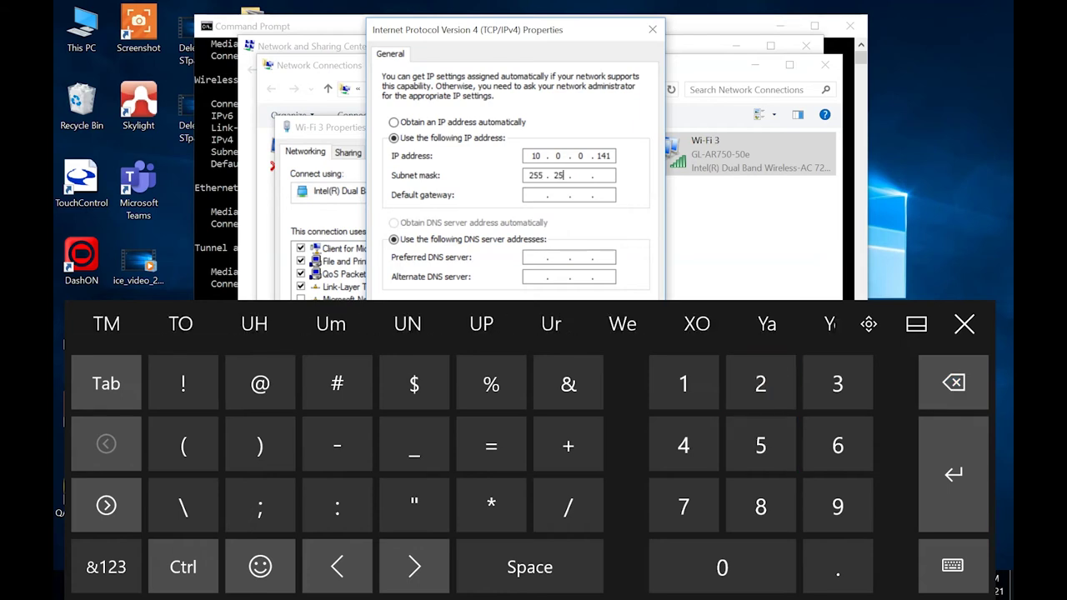
type("5")
type("255 ")
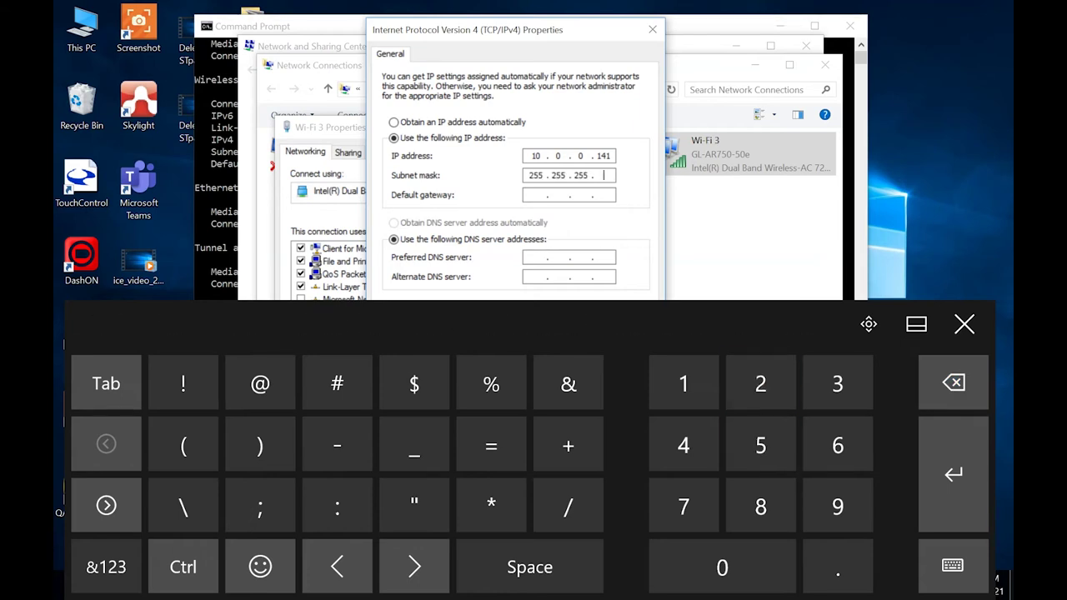
type("0")
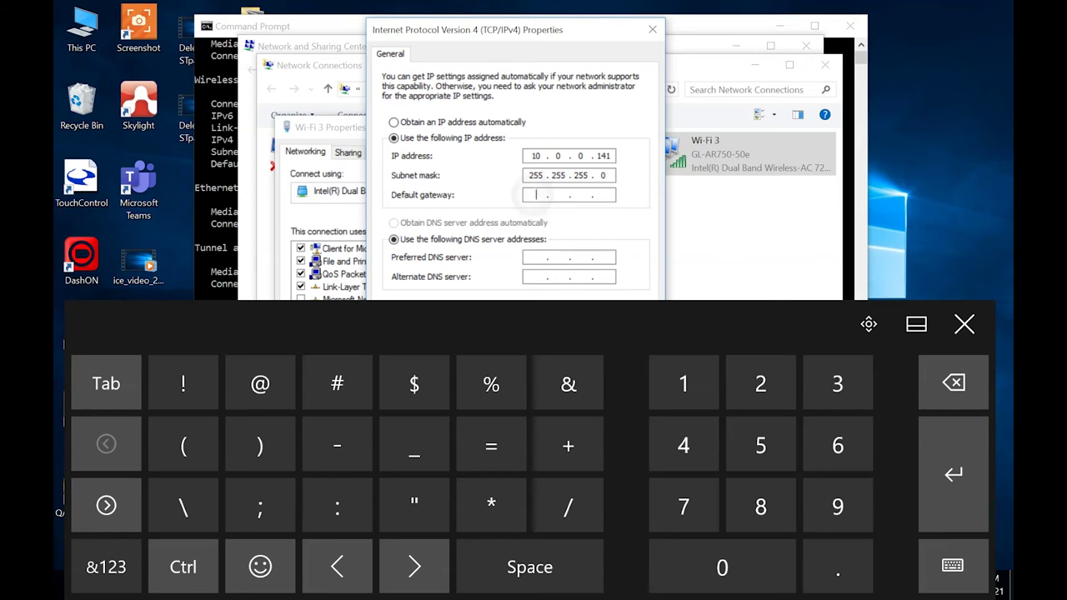
Set the default gateway of the static IPv4 configuration to 10.0.0.1
left_click(537, 194)
type("10 ")
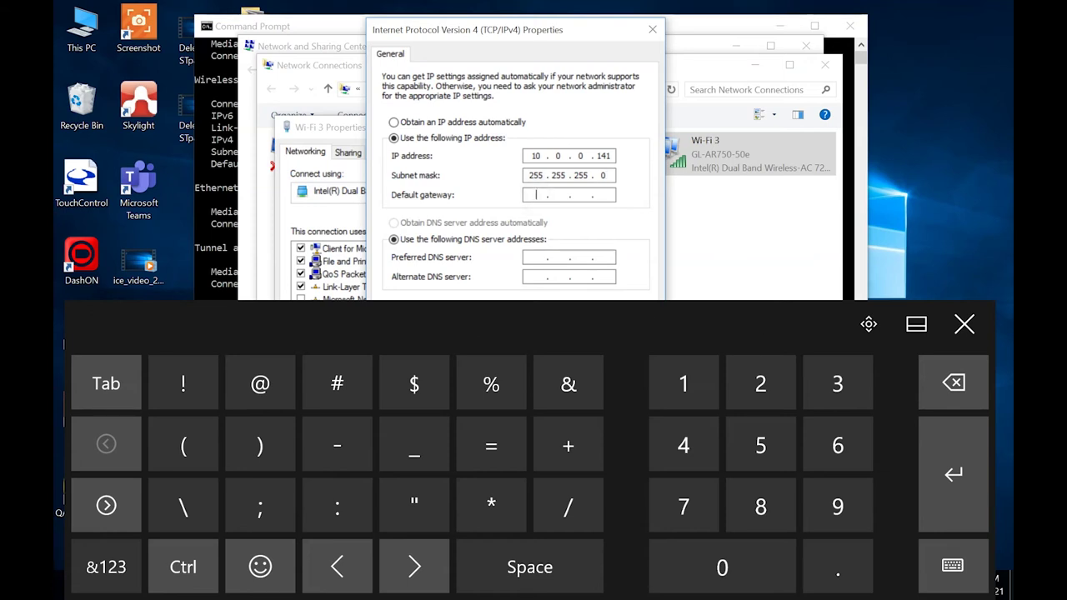
type(".")
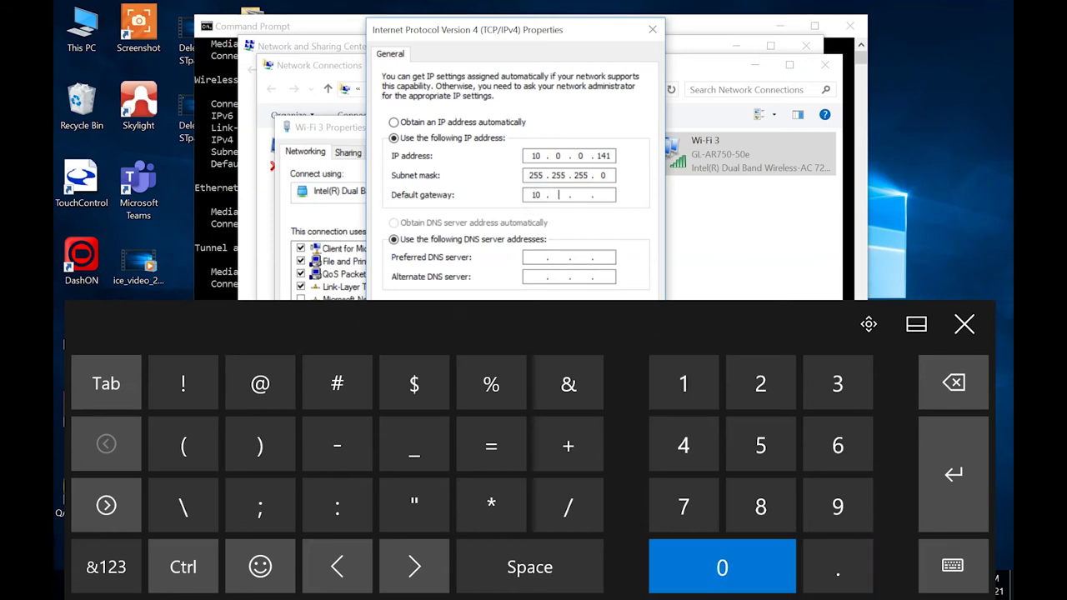
type(" 0 . 01")
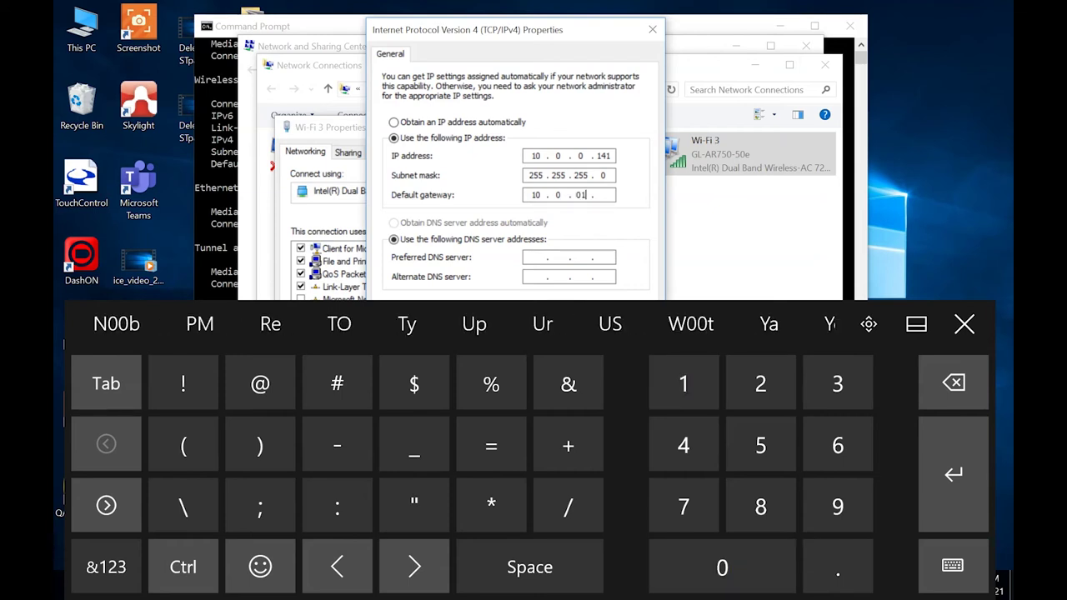
key("BackSpace")
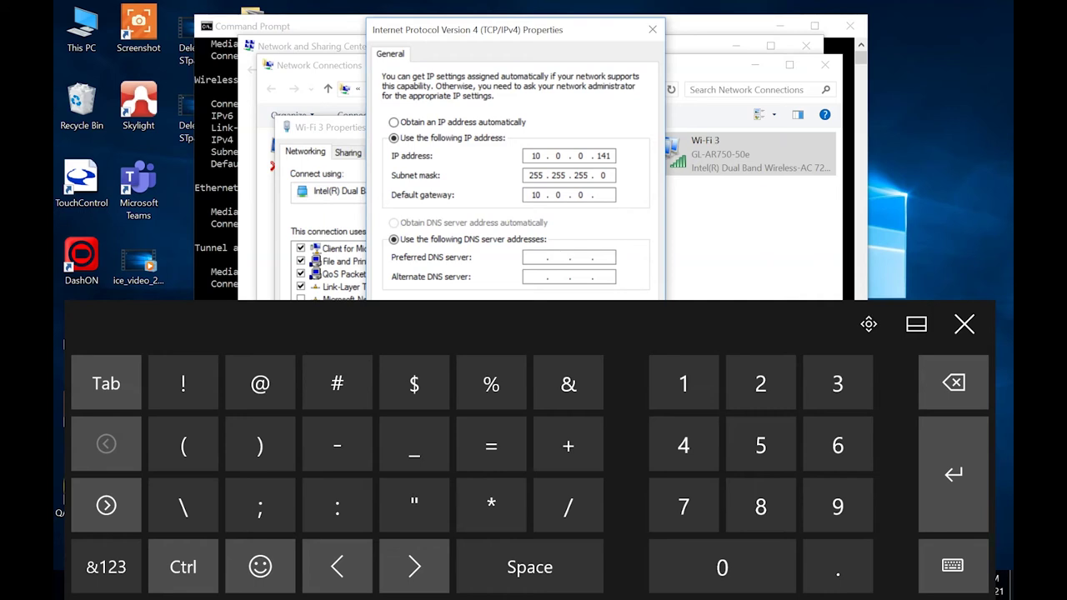
type("1")
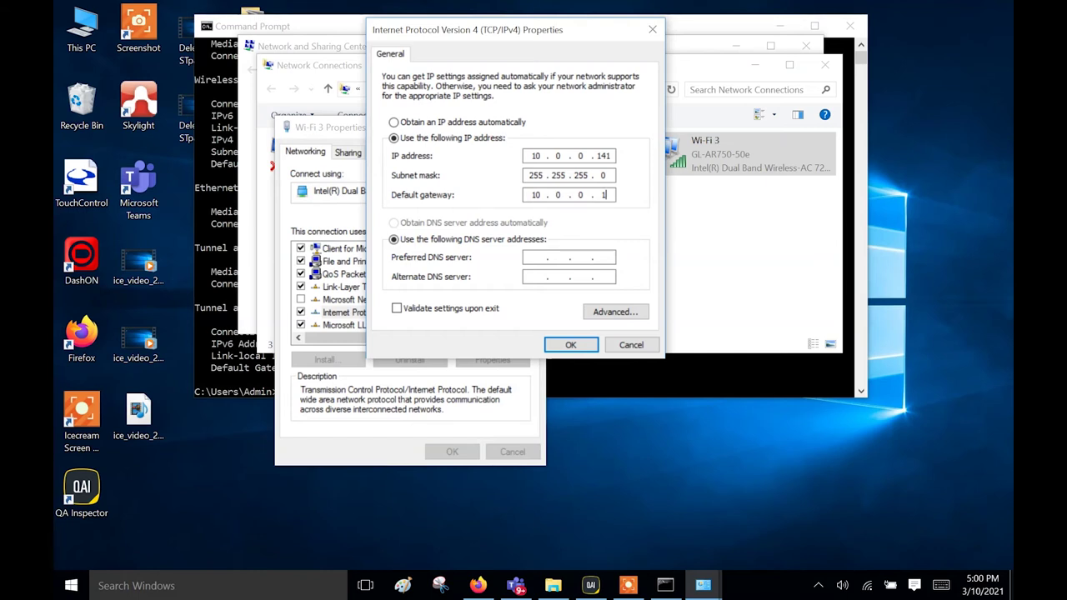
Save the IPv4 and Wi-Fi 3 adapter settings and close the network configuration windows
key("Return")
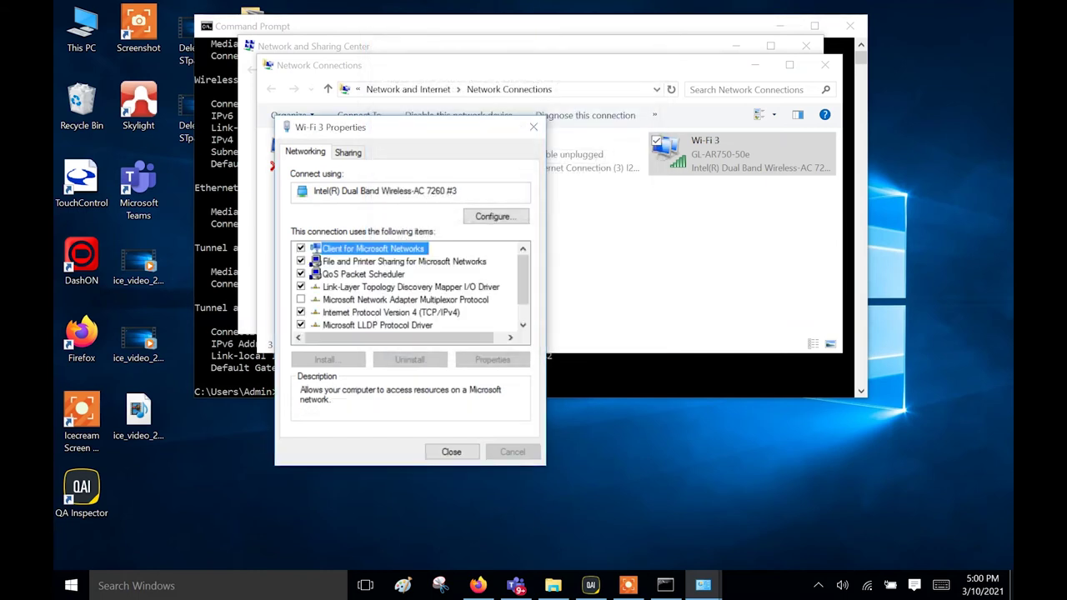
key("Return")
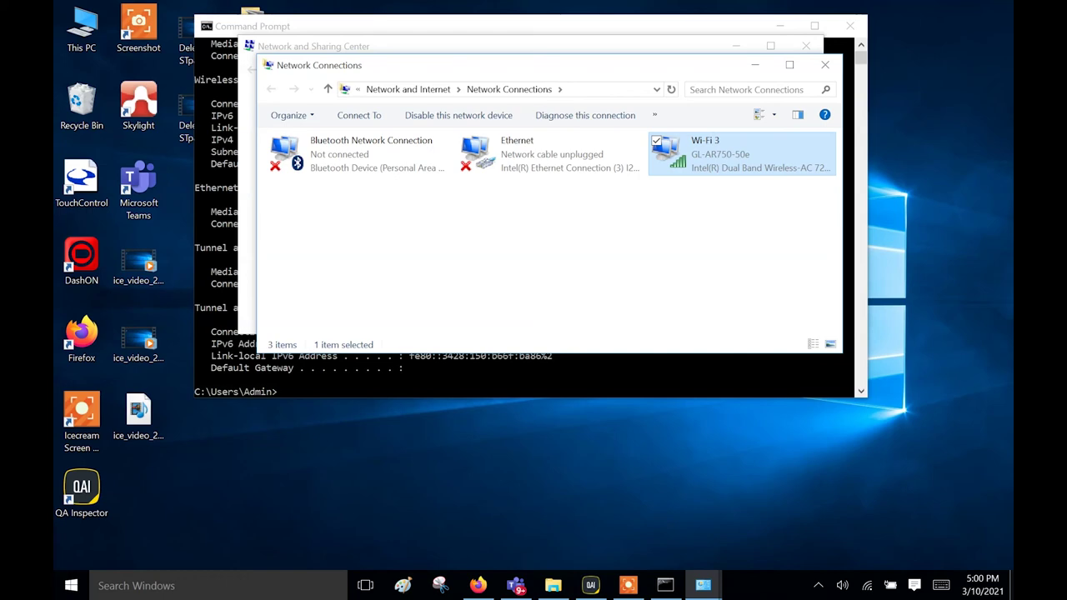
key("alt+F4")
key("alt+F4")
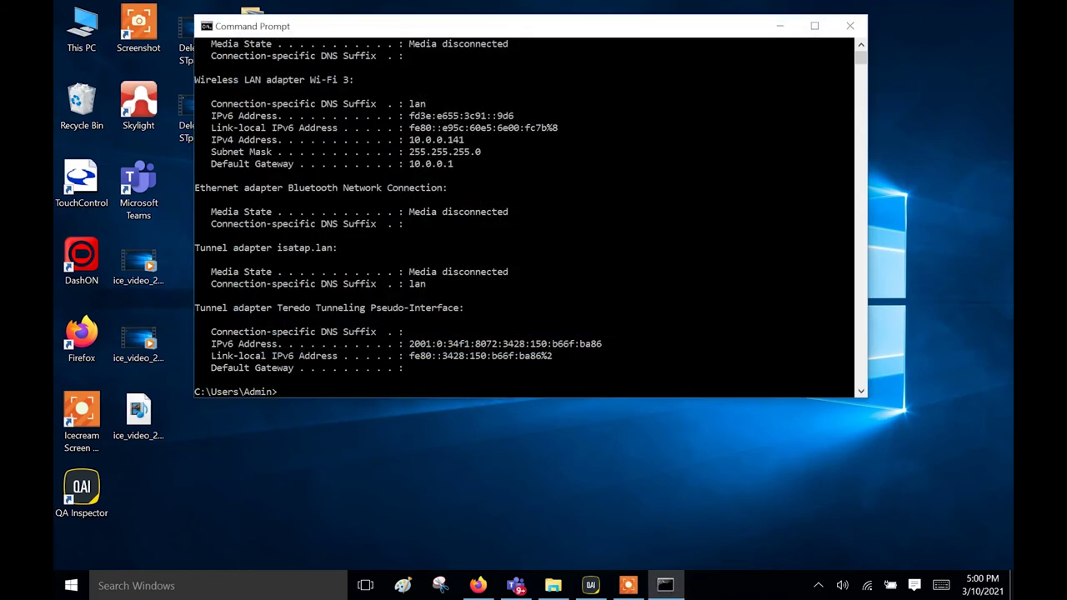
Run ipconfig again in Command Prompt to check the Wi-Fi adapter's static address settings
scroll(525, 216, "down", 6)
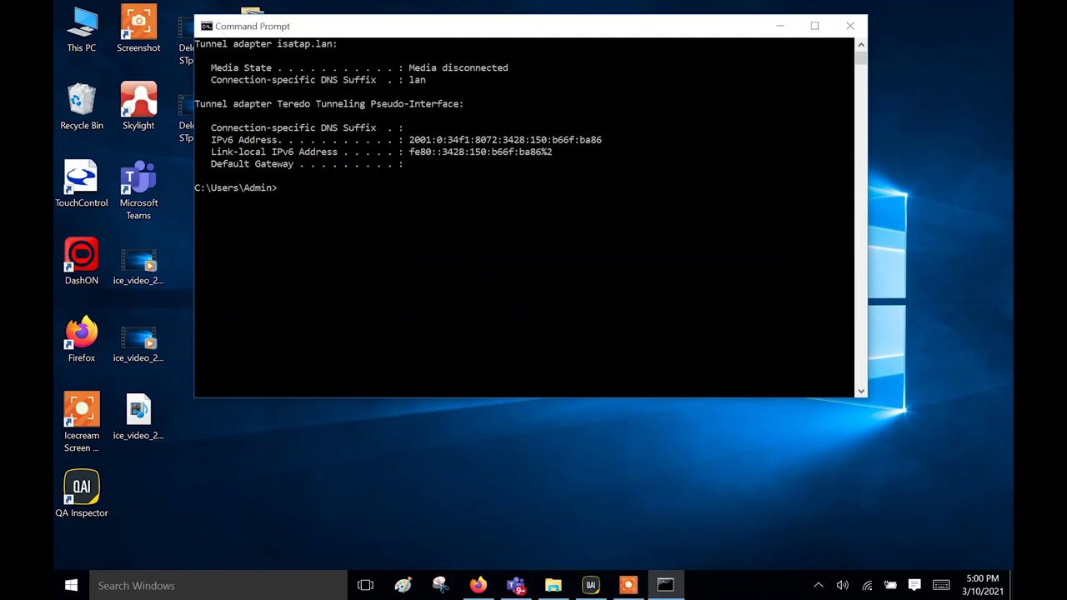
type("ipco")
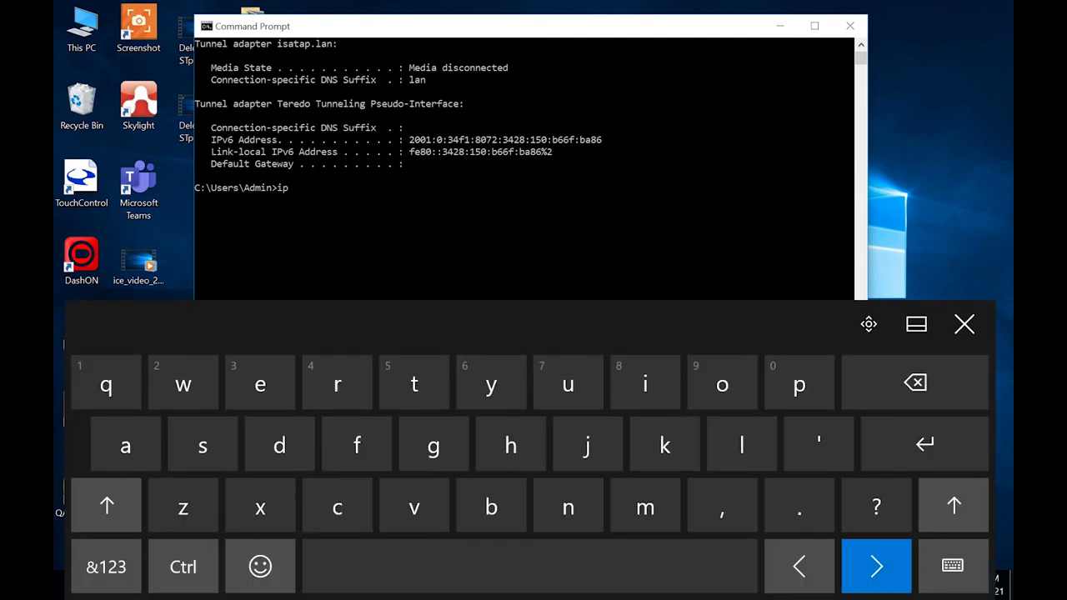
key("Right")
key("Right")
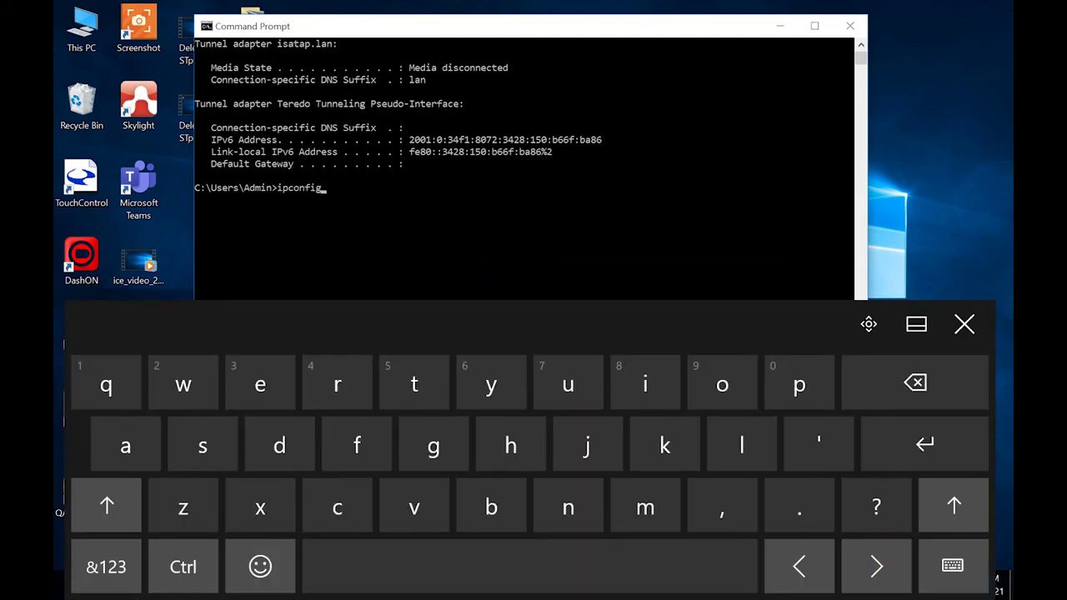
key("Return")
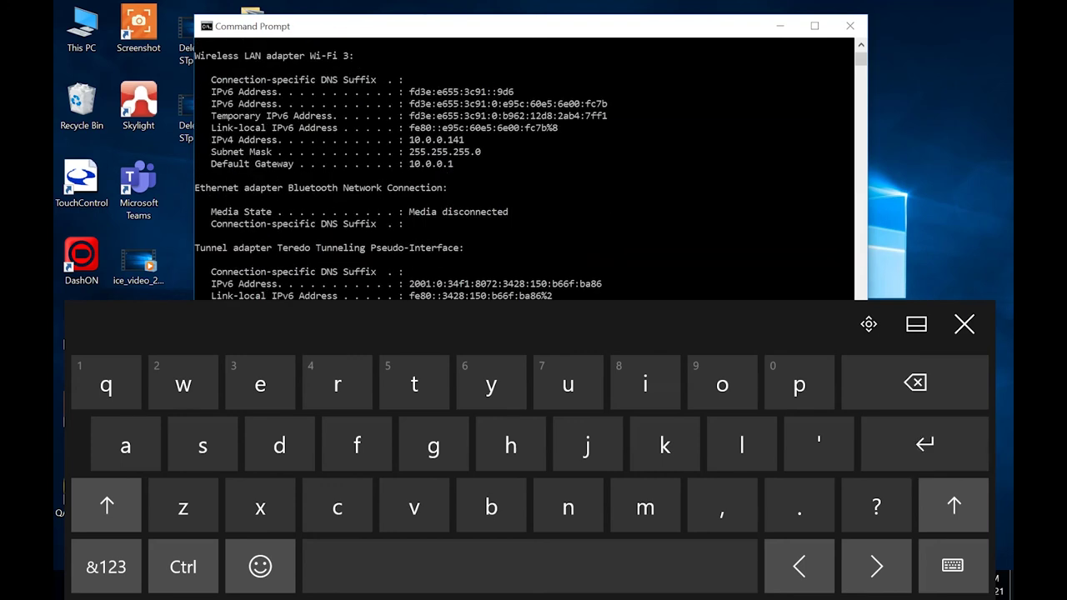